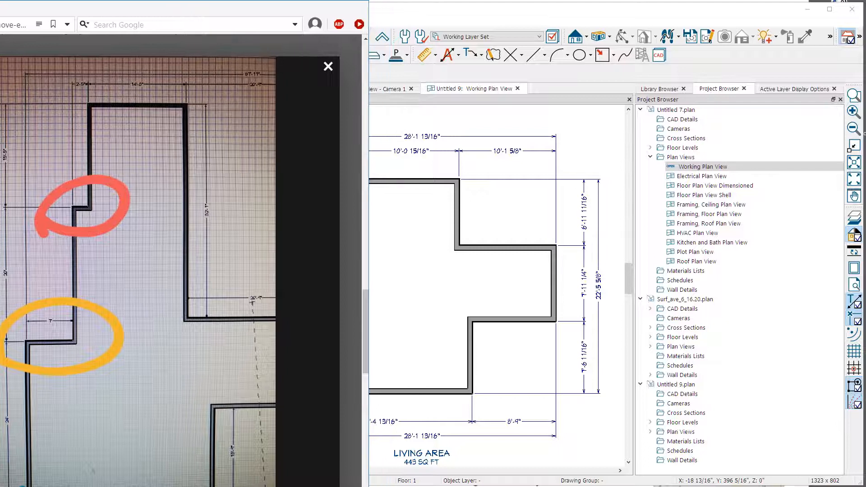
- Switch from the reference floor plan image to Chief Architect's working plan view of the Untitled 9 plan
{"action": "mouse_move", "coordinate": [84, 5]}
{"action": "left_mouse_down"}
{"action": "mouse_move", "coordinate": [99, 7]}
{"action": "mouse_move", "coordinate": [91, 7]}
{"action": "left_mouse_up"}
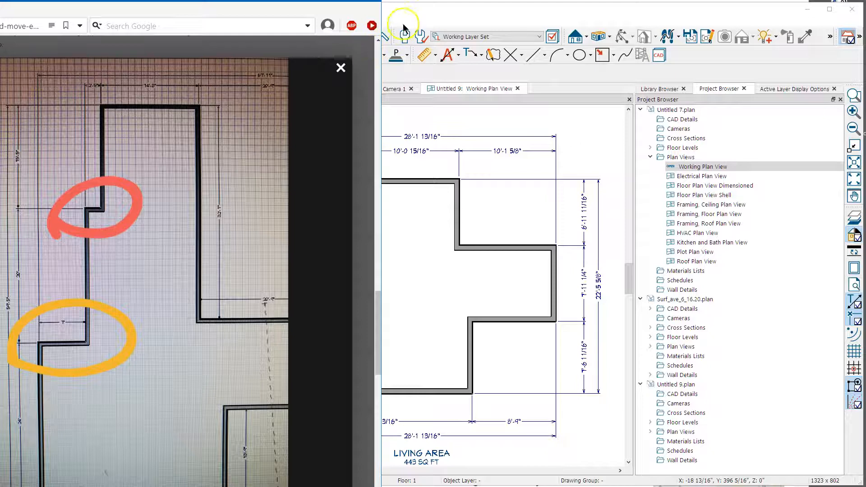
{"action": "left_click", "coordinate": [417, 13]}
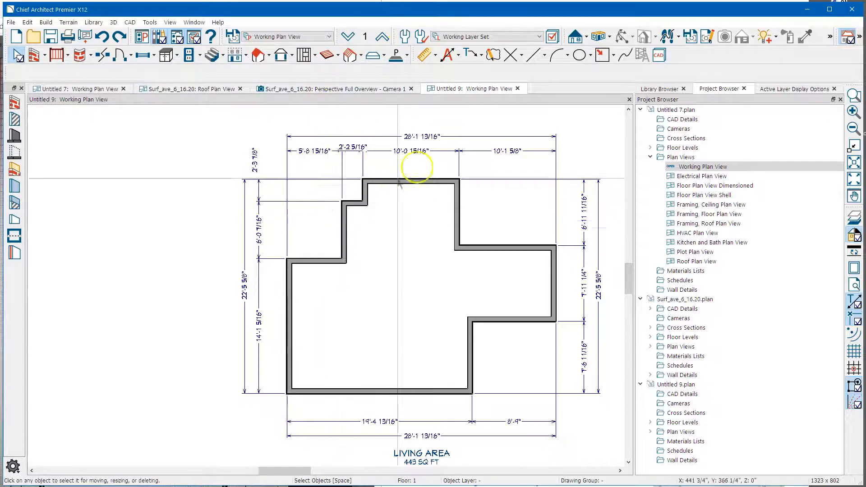
- Try to edit the 2'-2 5/16" jog dimension with the short horizontal jog wall selected
{"action": "scroll", "coordinate": [427, 168], "scroll_direction": "up", "scroll_amount": 2}
{"action": "scroll", "coordinate": [427, 164], "scroll_direction": "up", "scroll_amount": 1}
{"action": "middle_click_drag", "start_coordinate": [387, 165], "coordinate": [360, 208]}
{"action": "left_click", "coordinate": [287, 267]}
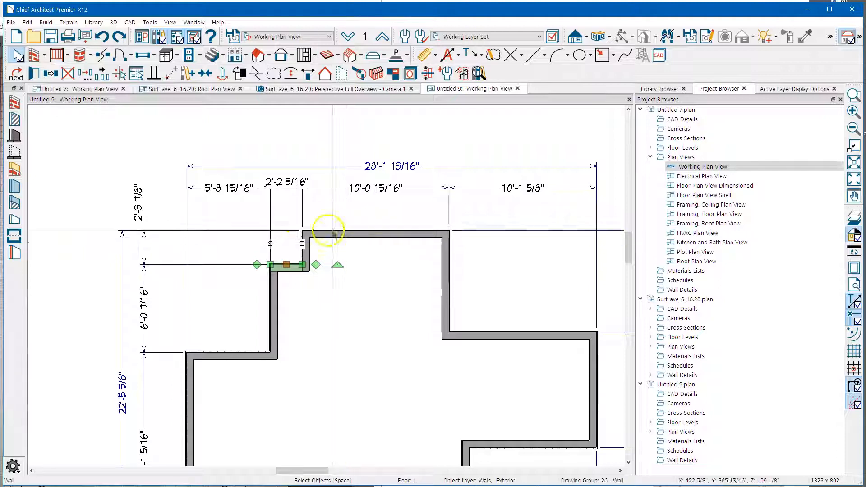
{"action": "left_click", "coordinate": [287, 187]}
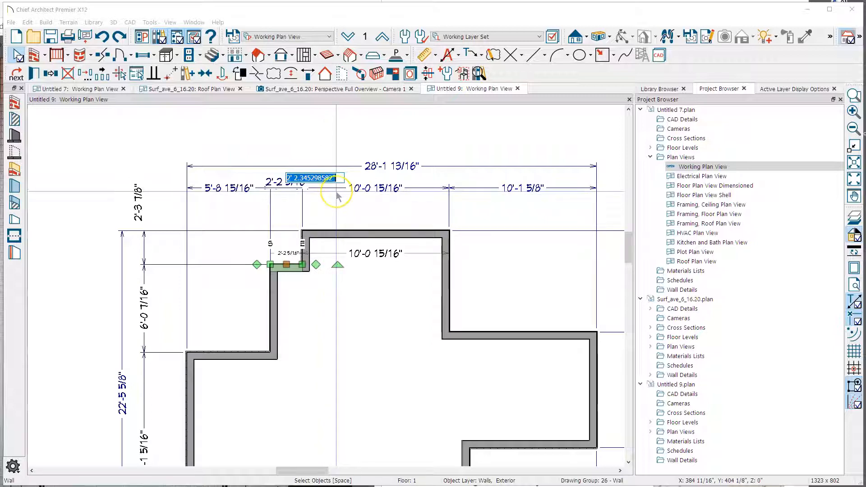
{"action": "left_click", "coordinate": [335, 179]}
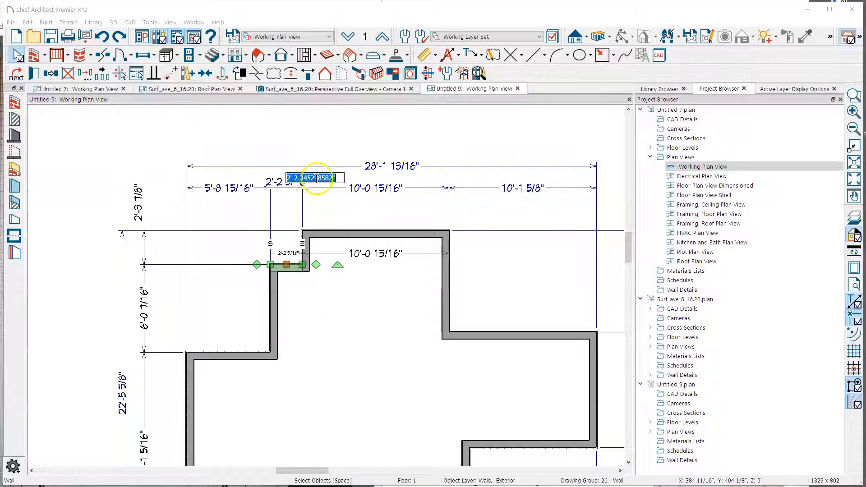
{"action": "left_click", "coordinate": [309, 139]}
{"action": "left_click", "coordinate": [281, 230]}
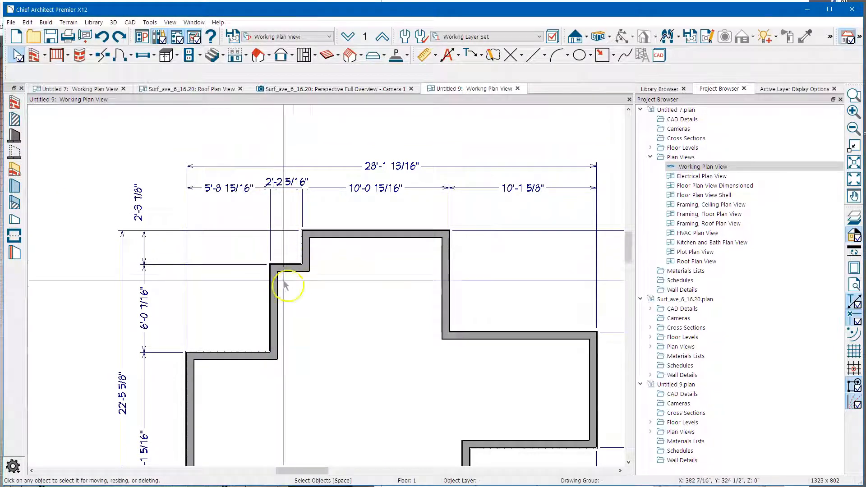
- Select the short vertical wall at the upper-left jog and set the jog's horizontal dimension to 2'
{"action": "left_click", "coordinate": [308, 256]}
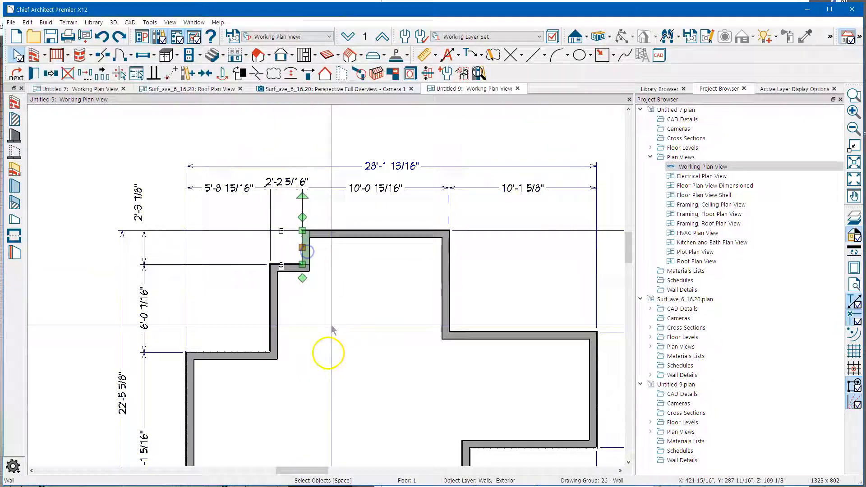
{"action": "left_click", "coordinate": [286, 184]}
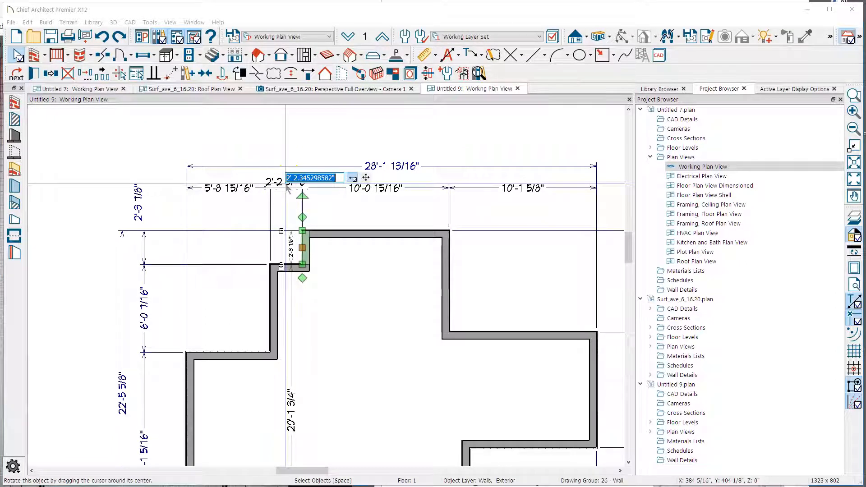
{"action": "left_click", "coordinate": [428, 319]}
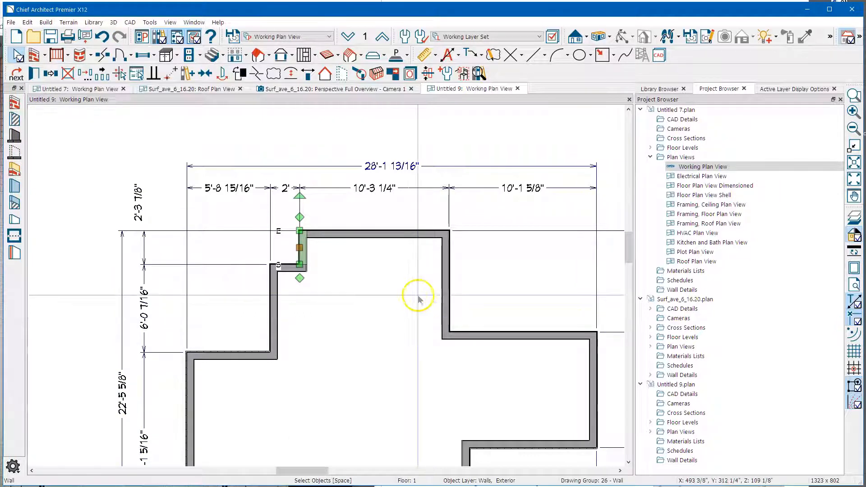
- Try to edit the 5'-8 15/16" dimension with the parallel lower horizontal jog wall selected
{"action": "left_click", "coordinate": [284, 268]}
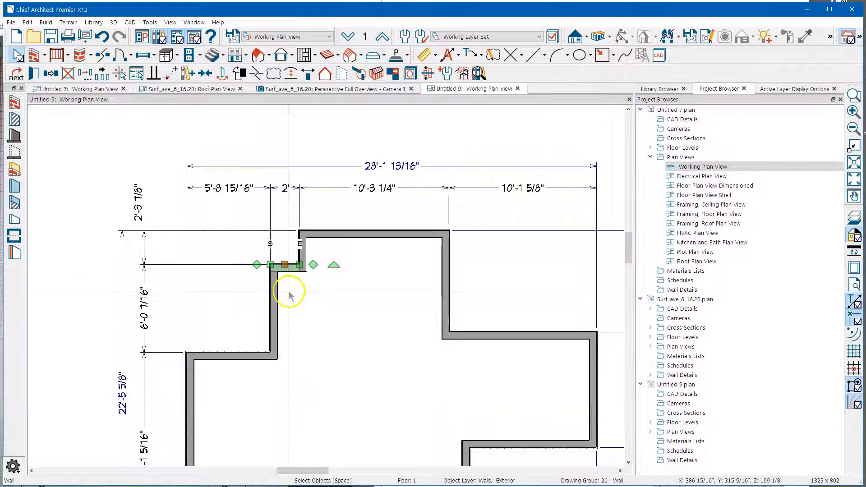
{"action": "left_click", "coordinate": [229, 354]}
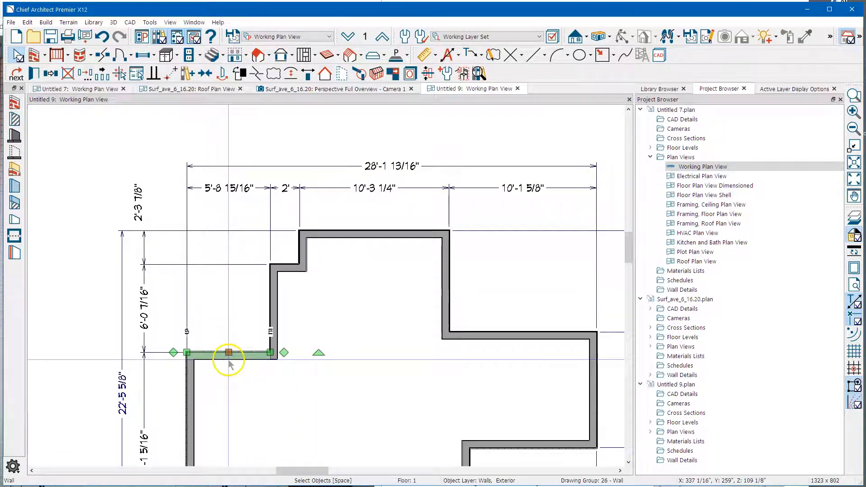
{"action": "left_click", "coordinate": [226, 189]}
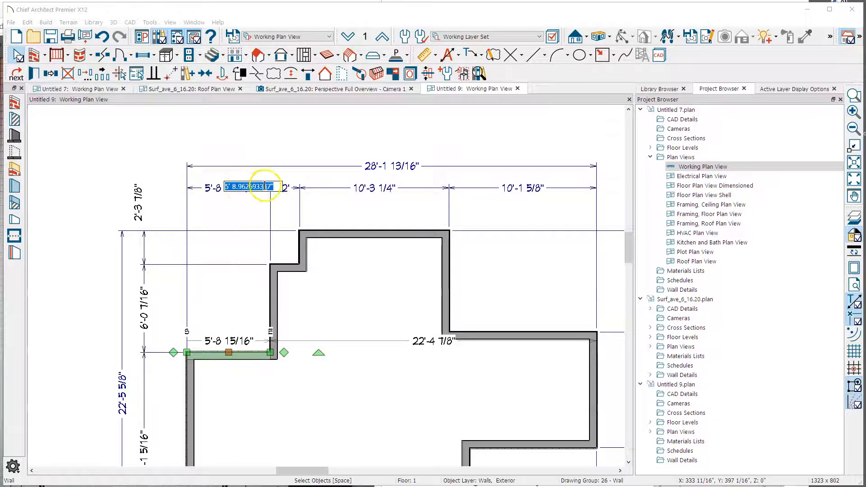
{"action": "left_click", "coordinate": [267, 311]}
- Select the vertical wall between the two left jogs and set the lower jog's horizontal dimension to 5'
{"action": "left_click", "coordinate": [270, 309]}
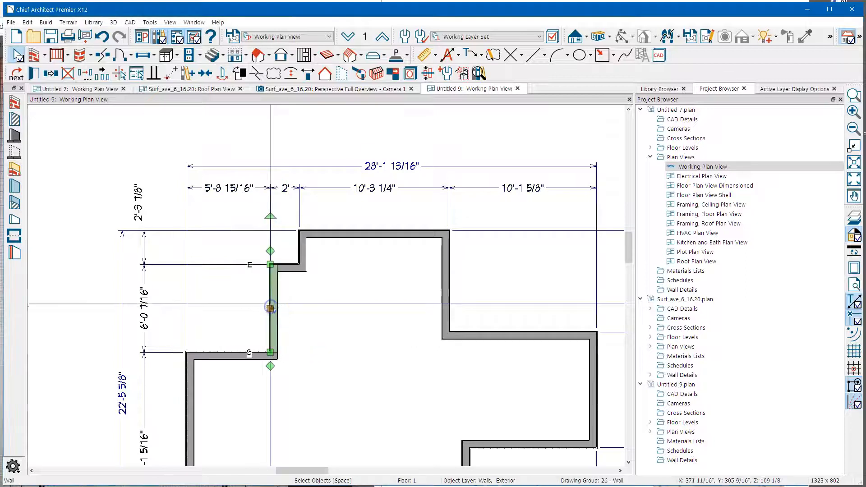
{"action": "left_click", "coordinate": [230, 187]}
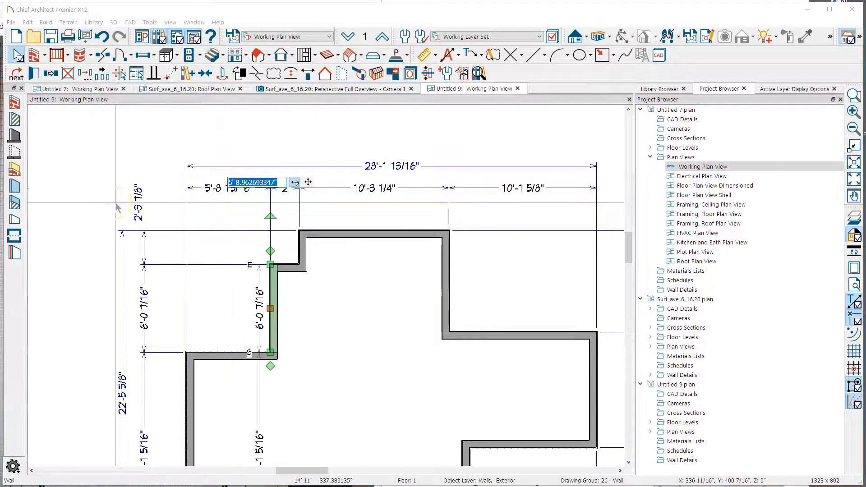
{"action": "type", "text": "5"}
{"action": "key", "text": "Return"}
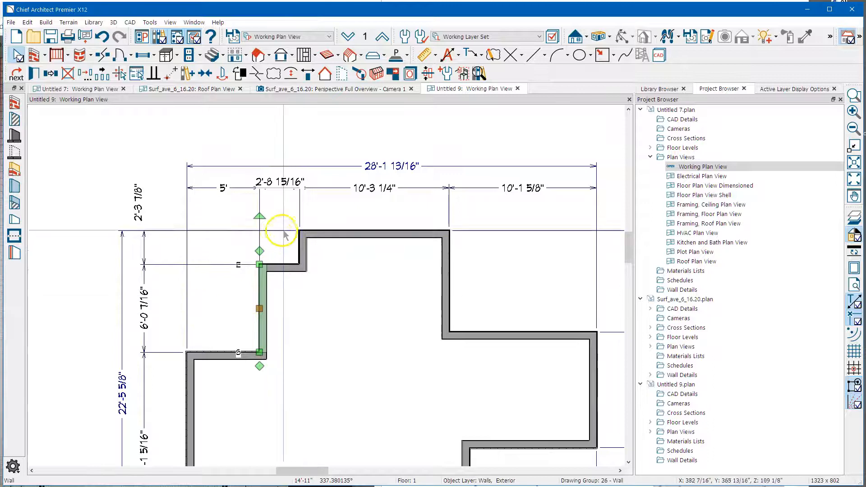
- Select the upper jog's short vertical wall and set the 2'-8 15/16" horizontal dimension to 2'
{"action": "left_click", "coordinate": [291, 269]}
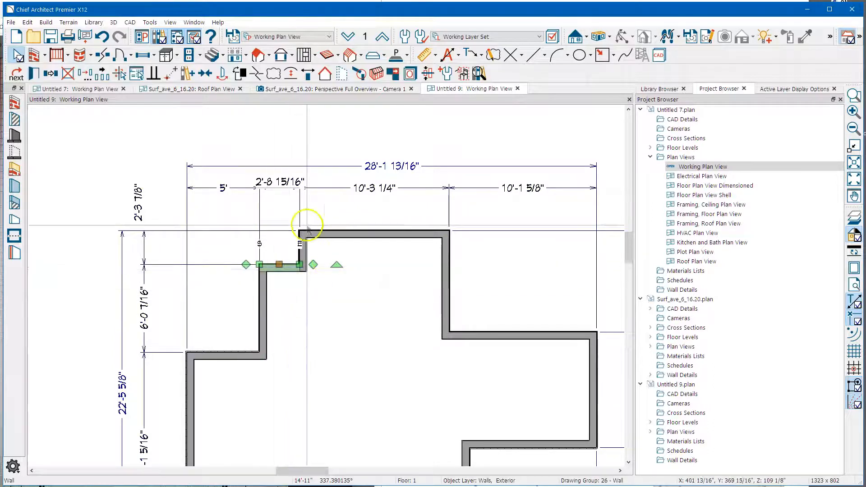
{"action": "left_click", "coordinate": [302, 250]}
{"action": "left_click", "coordinate": [279, 182]}
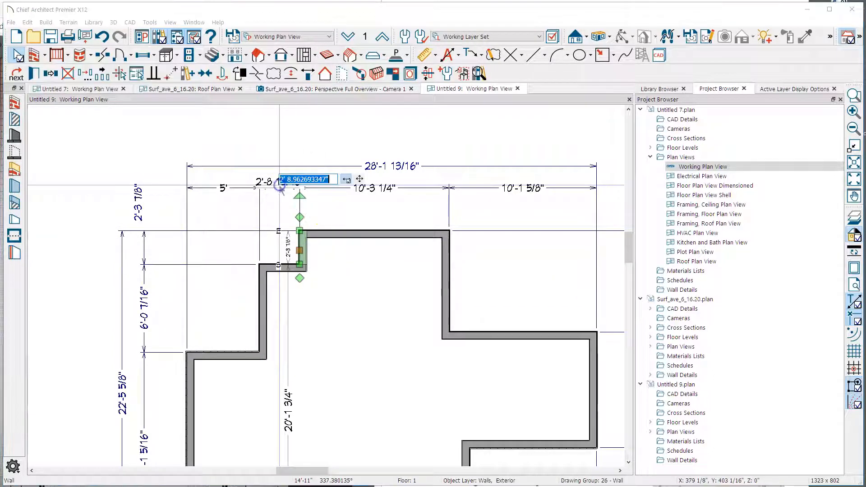
{"action": "type", "text": "2'"}
{"action": "key", "text": "Return"}
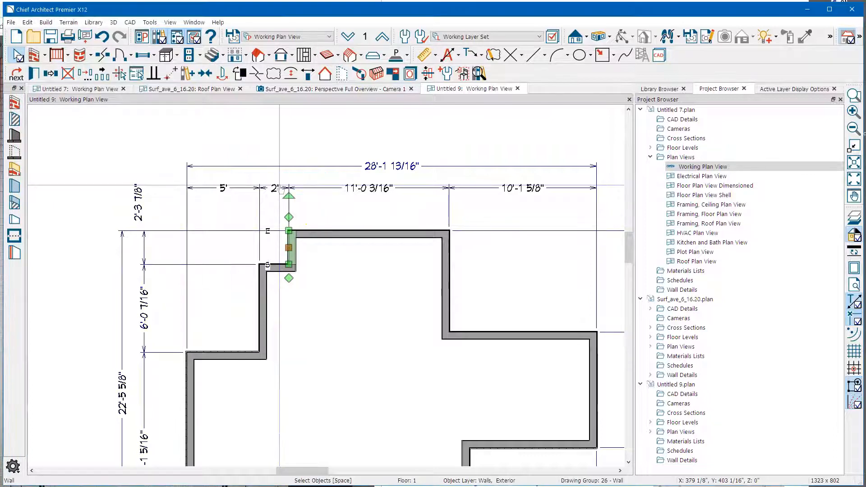
- Try to edit the upper jog's 2' dimension with the short horizontal wall selected instead of a perpendicular one
{"action": "scroll", "coordinate": [309, 193], "scroll_direction": "down", "scroll_amount": 2}
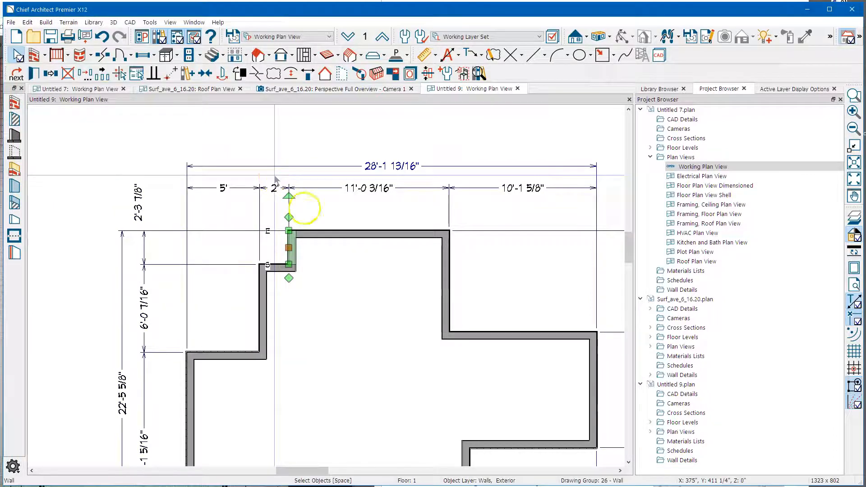
{"action": "left_click", "coordinate": [326, 284]}
{"action": "middle_click_drag", "start_coordinate": [324, 265], "coordinate": [321, 249]}
{"action": "scroll", "coordinate": [286, 190], "scroll_direction": "up", "scroll_amount": 3}
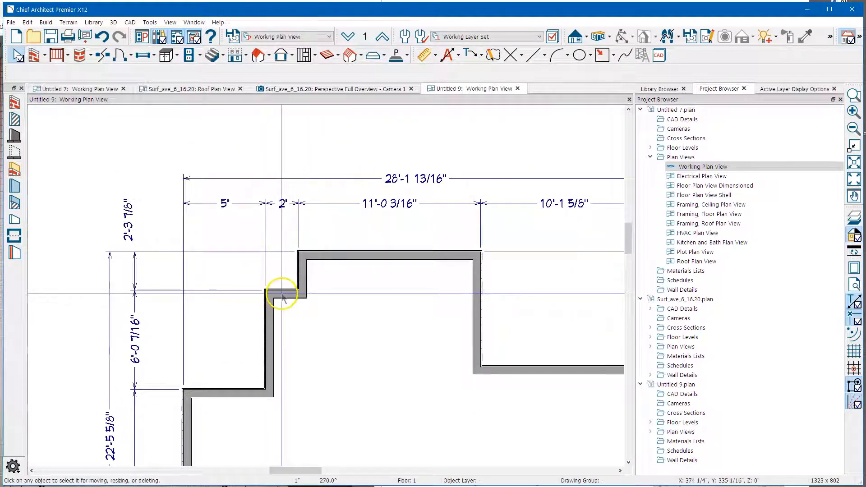
{"action": "left_click", "coordinate": [285, 292]}
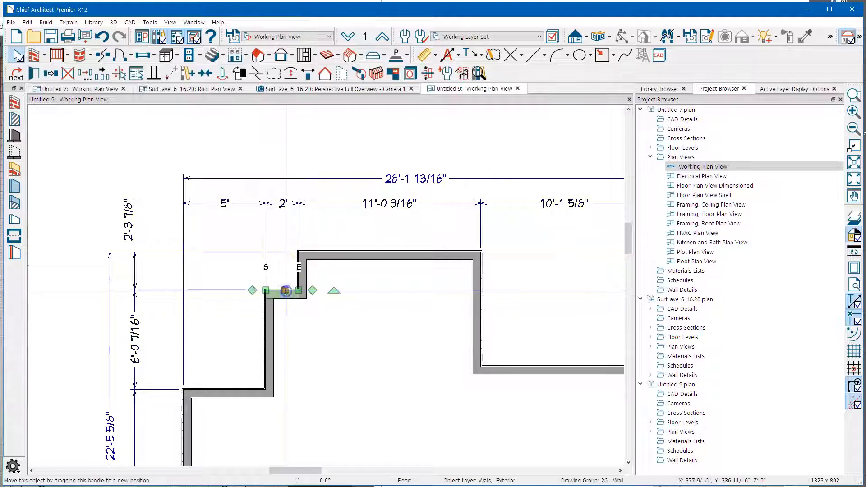
{"action": "left_click", "coordinate": [281, 204]}
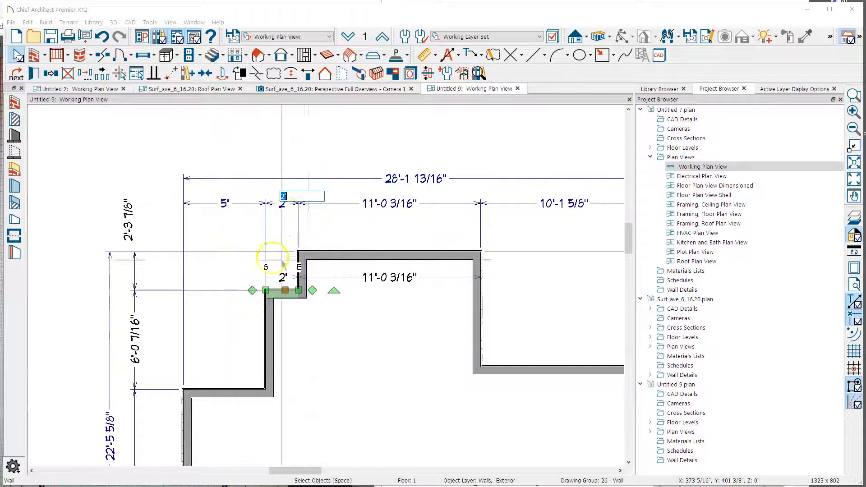
{"action": "left_click", "coordinate": [333, 347]}
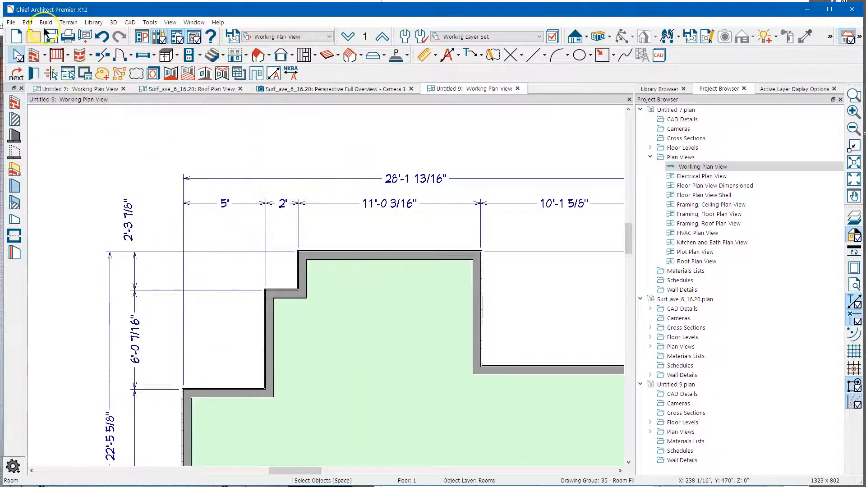
- Delete all automatic and manual dimensions on all floors with Delete Objects
{"action": "left_click", "coordinate": [29, 22]}
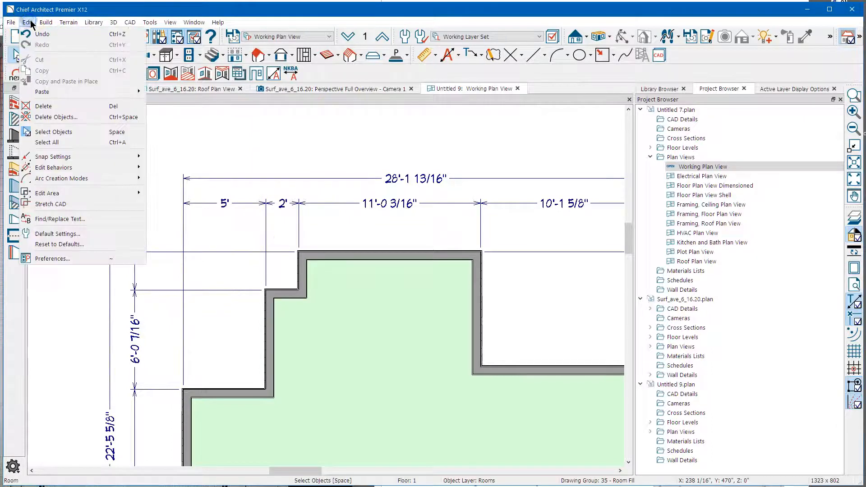
{"action": "left_click", "coordinate": [64, 117]}
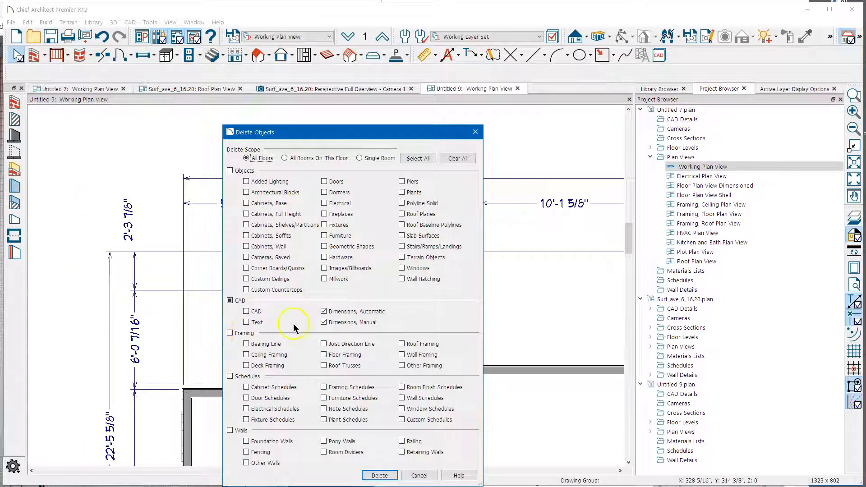
{"action": "left_click", "coordinate": [379, 476]}
- Select the lower-left jog's horizontal wall and set its length to 6' through its temporary dimension
{"action": "scroll", "coordinate": [326, 203], "scroll_direction": "down", "scroll_amount": 3}
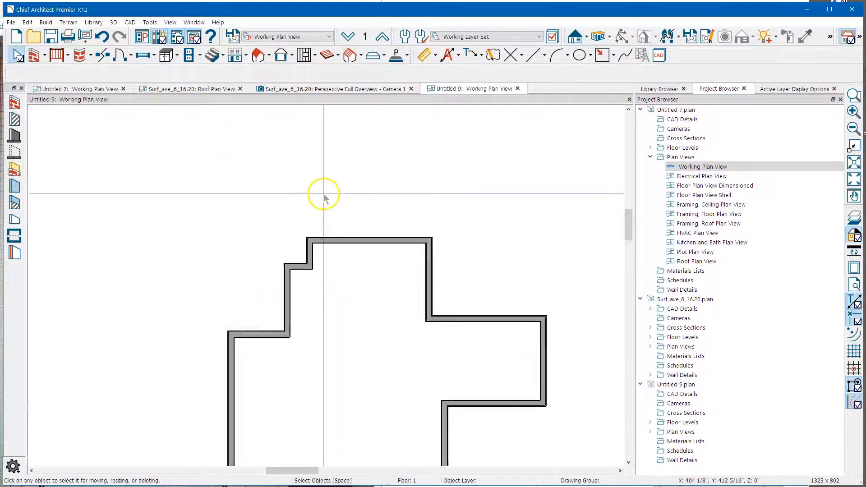
{"action": "scroll", "coordinate": [322, 194], "scroll_direction": "down", "scroll_amount": 1}
{"action": "middle_click_drag", "start_coordinate": [320, 299], "coordinate": [321, 238]}
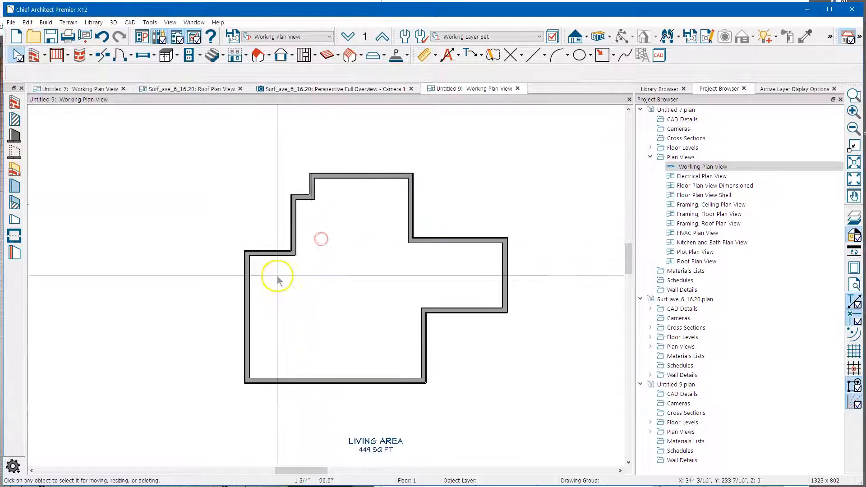
{"action": "scroll", "coordinate": [276, 266], "scroll_direction": "up", "scroll_amount": 3}
{"action": "middle_click_drag", "start_coordinate": [273, 197], "coordinate": [259, 220]}
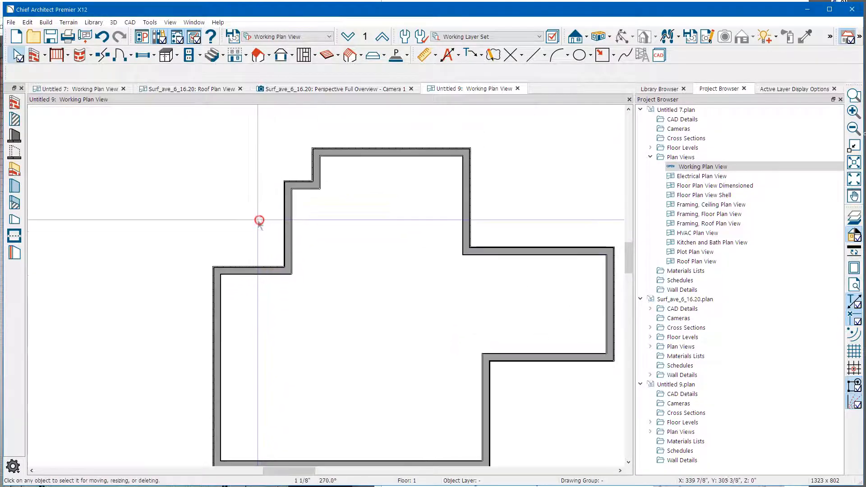
{"action": "left_click", "coordinate": [252, 272]}
{"action": "scroll", "coordinate": [252, 274], "scroll_direction": "up", "scroll_amount": 1}
{"action": "scroll", "coordinate": [253, 275], "scroll_direction": "up", "scroll_amount": 3}
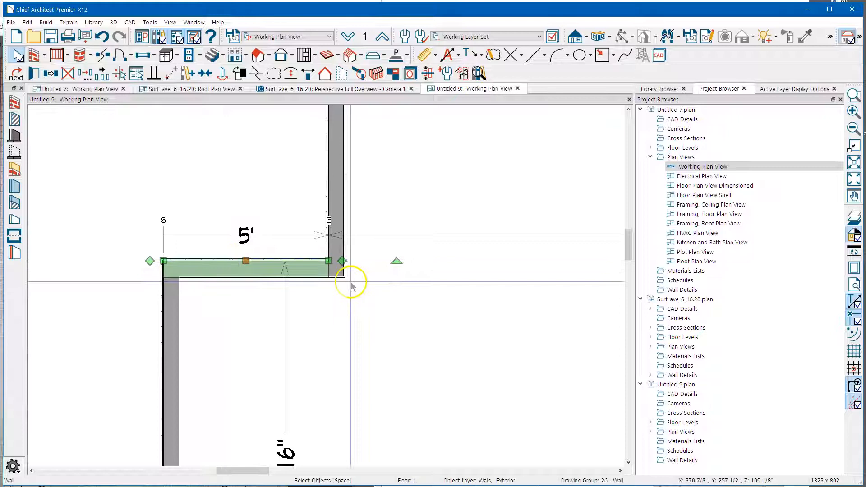
{"action": "scroll", "coordinate": [270, 293], "scroll_direction": "down", "scroll_amount": 1}
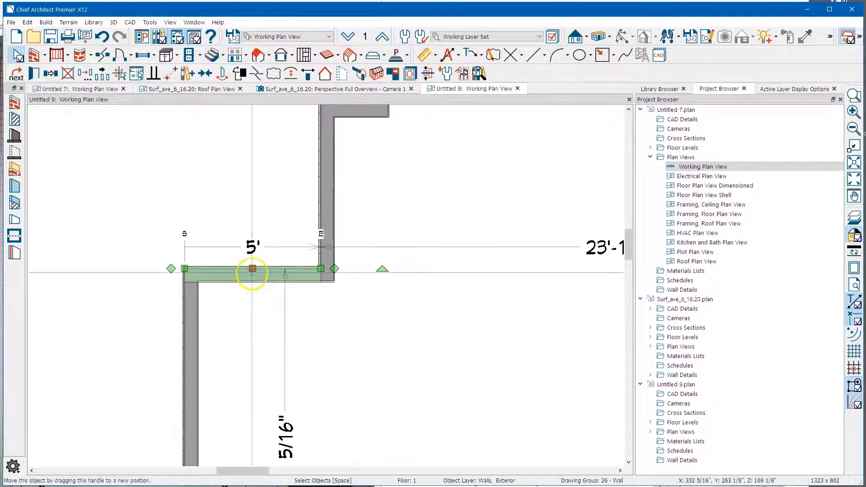
{"action": "left_click", "coordinate": [253, 256]}
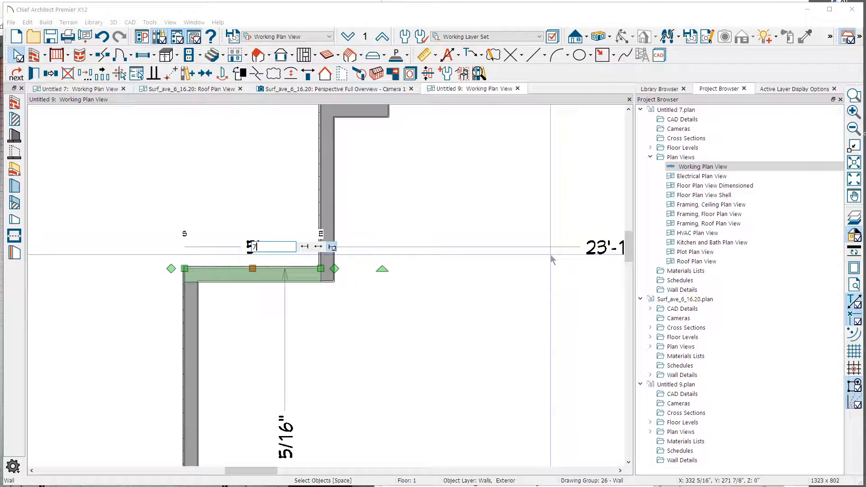
{"action": "key", "text": "Return"}
{"action": "scroll", "coordinate": [311, 332], "scroll_direction": "down", "scroll_amount": 3}
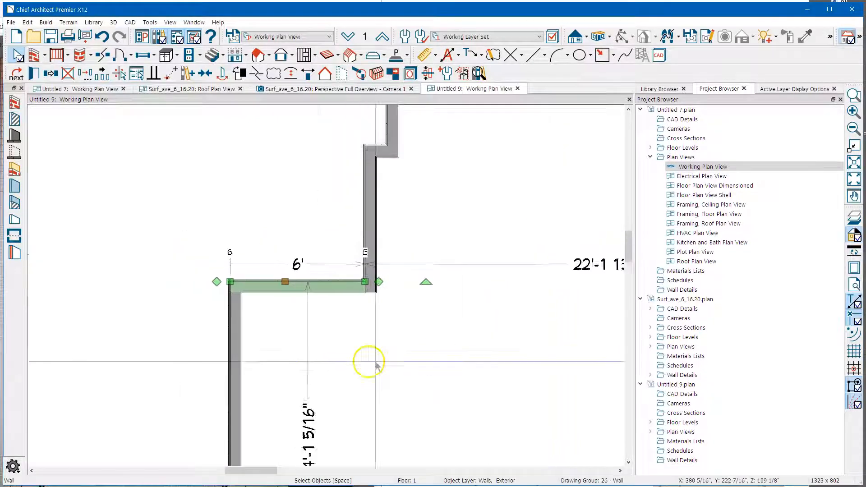
- Select the vertical wall between the left jogs, and after it the upper bay's right wall, to examine their temporary dimensions
{"action": "middle_click_drag", "start_coordinate": [428, 217], "coordinate": [351, 210]}
{"action": "key", "text": "Escape"}
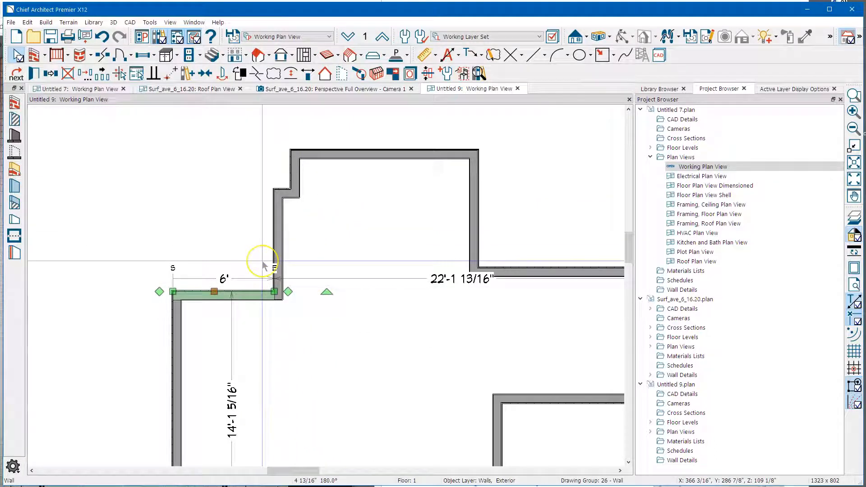
{"action": "left_click", "coordinate": [284, 231]}
{"action": "left_click", "coordinate": [268, 238]}
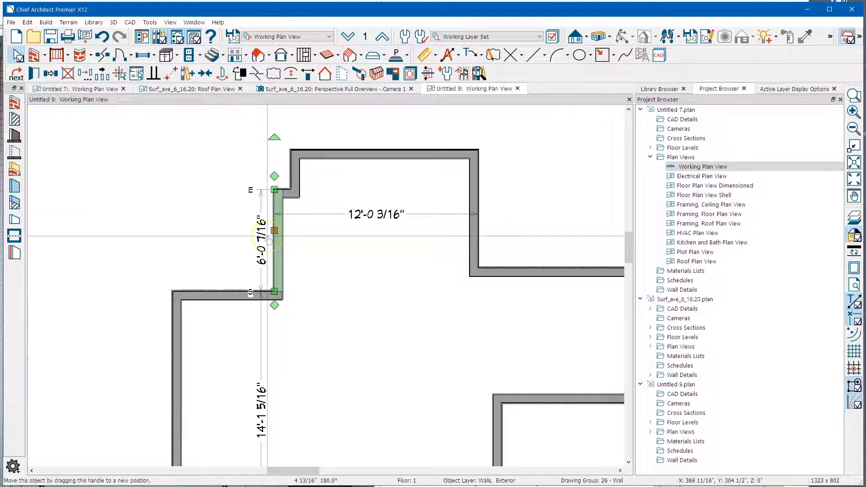
{"action": "left_click_drag", "start_coordinate": [268, 237], "coordinate": [469, 230]}
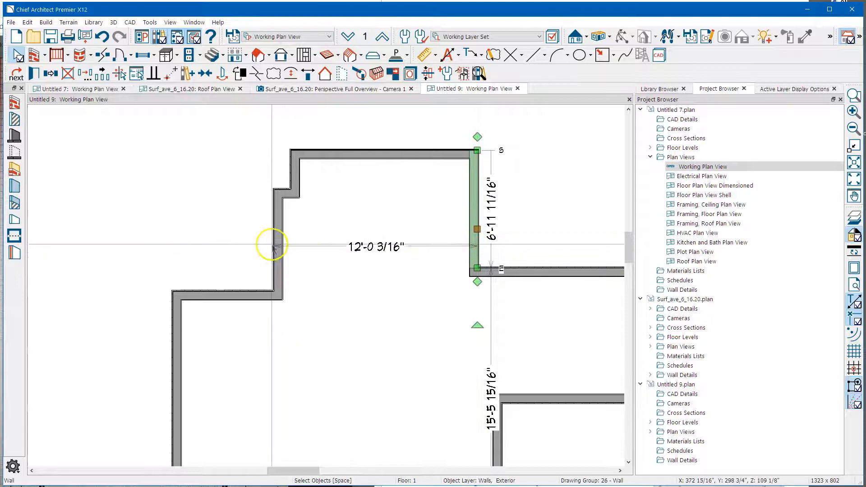
- Set the distance between the upper bay's selected right wall and the opposite left wall to 12' through its temporary dimension
{"action": "left_click", "coordinate": [373, 256]}
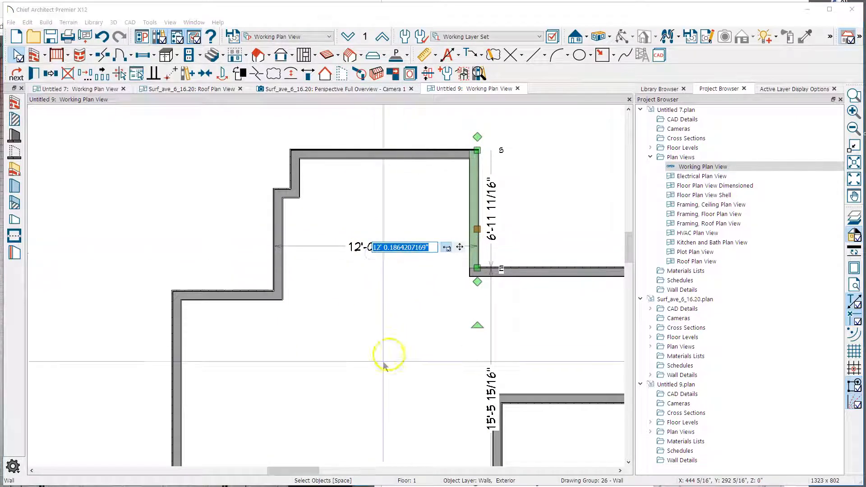
{"action": "type", "text": "144"}
{"action": "key", "text": "Return"}
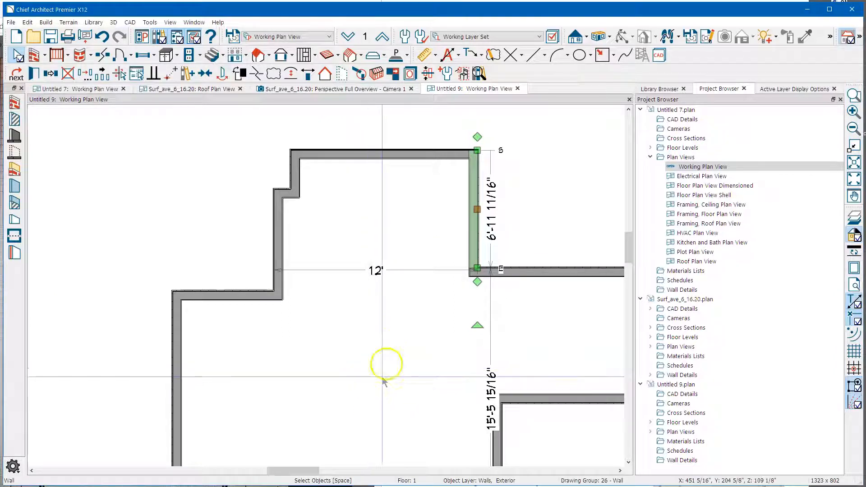
- Select the upper jog's short horizontal wall and set its length to 2' through its temporary dimension
{"action": "left_click", "coordinate": [294, 172]}
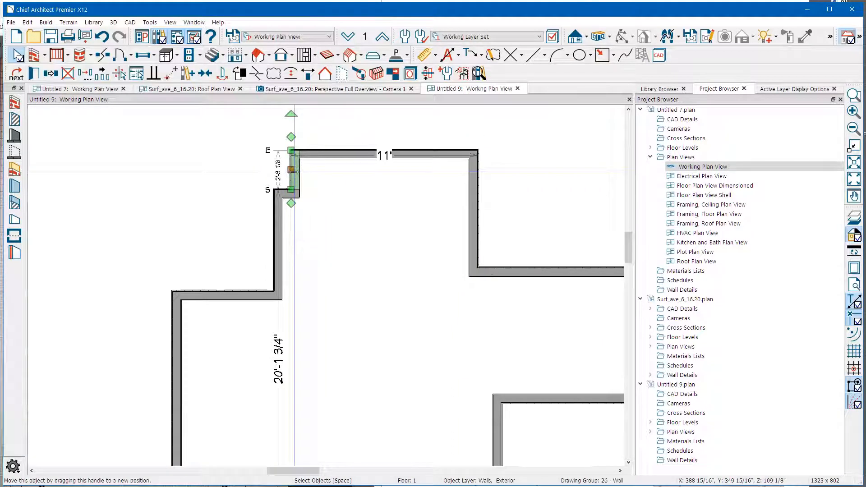
{"action": "scroll", "coordinate": [291, 169], "scroll_direction": "up", "scroll_amount": 3}
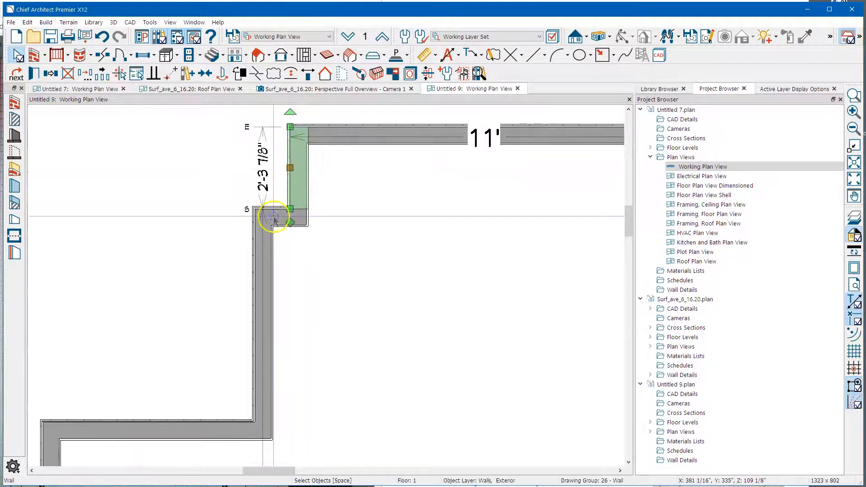
{"action": "left_click", "coordinate": [273, 217]}
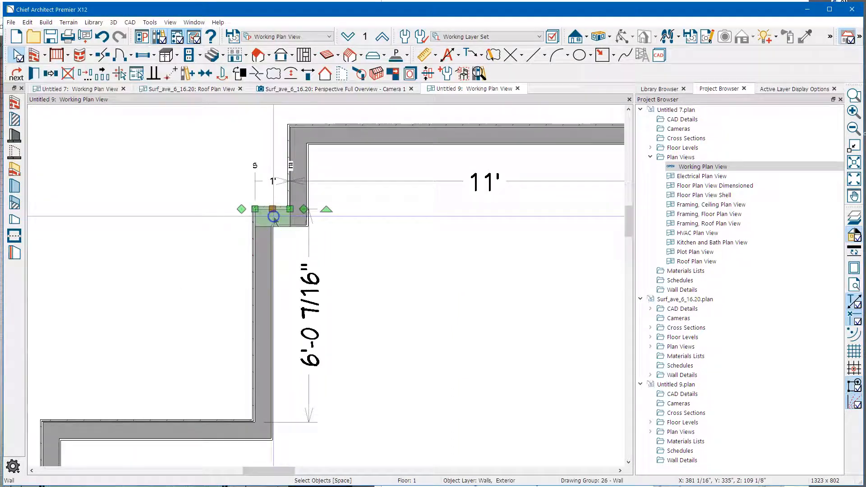
{"action": "left_click", "coordinate": [272, 181]}
{"action": "type", "text": "2"}
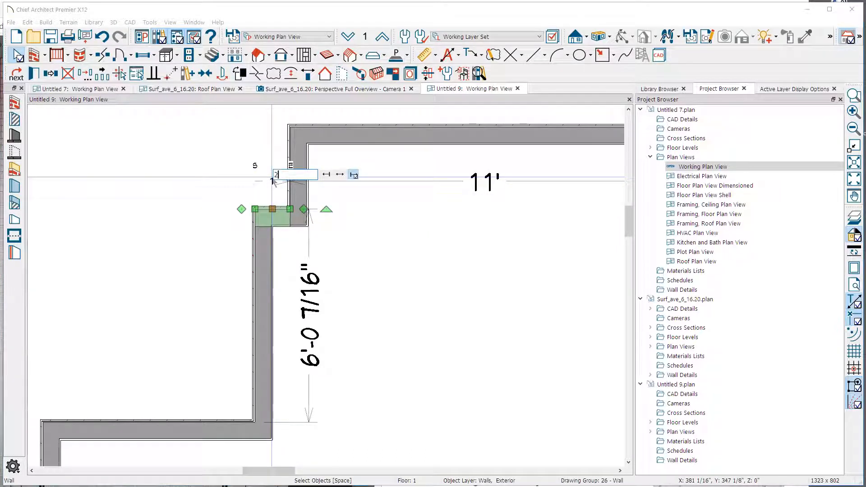
{"action": "type", "text": "'"}
{"action": "key", "text": "Return"}
- Set the distance from the selected upper jog wall down to the lower-left jog's horizontal wall to 72"
{"action": "scroll", "coordinate": [154, 226], "scroll_direction": "down", "scroll_amount": 5}
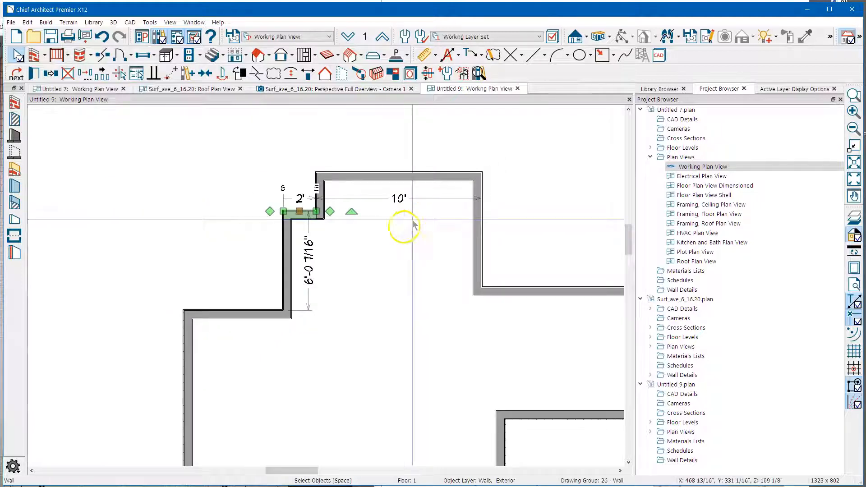
{"action": "left_click", "coordinate": [310, 281]}
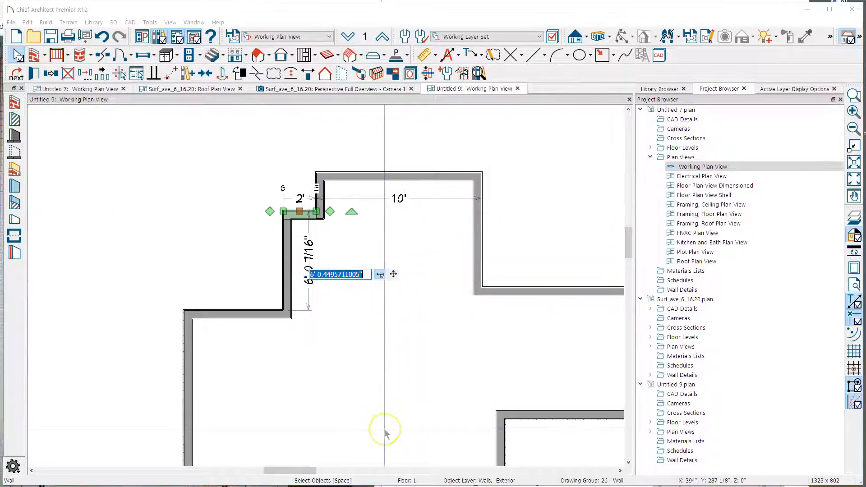
{"action": "type", "text": "72"}
{"action": "key", "text": "Return"}
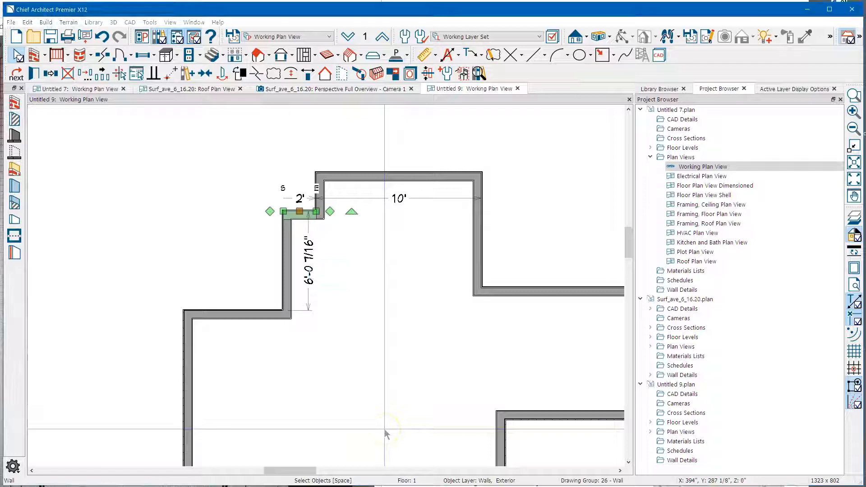
- Select the upper jog's short vertical wall, set its length to 2' through its temporary dimension, and deselect it
{"action": "left_click", "coordinate": [318, 194]}
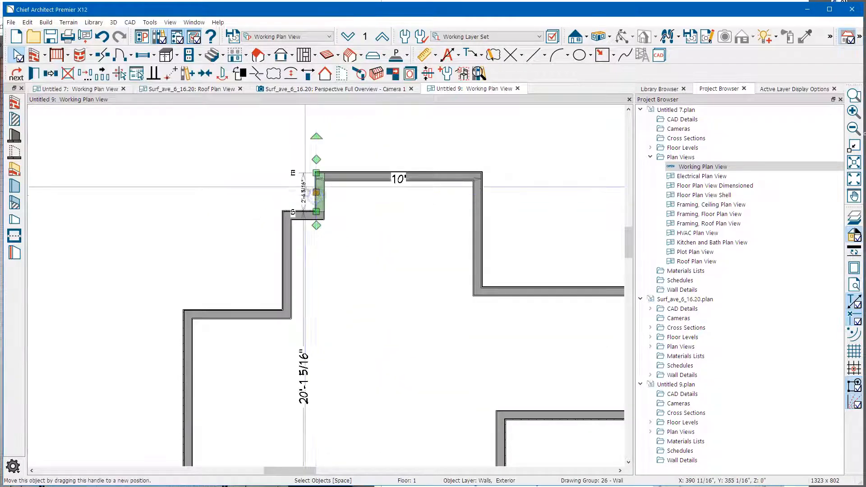
{"action": "scroll", "coordinate": [305, 176], "scroll_direction": "up", "scroll_amount": 2}
{"action": "scroll", "coordinate": [304, 180], "scroll_direction": "up", "scroll_amount": 2}
{"action": "left_click", "coordinate": [297, 213]}
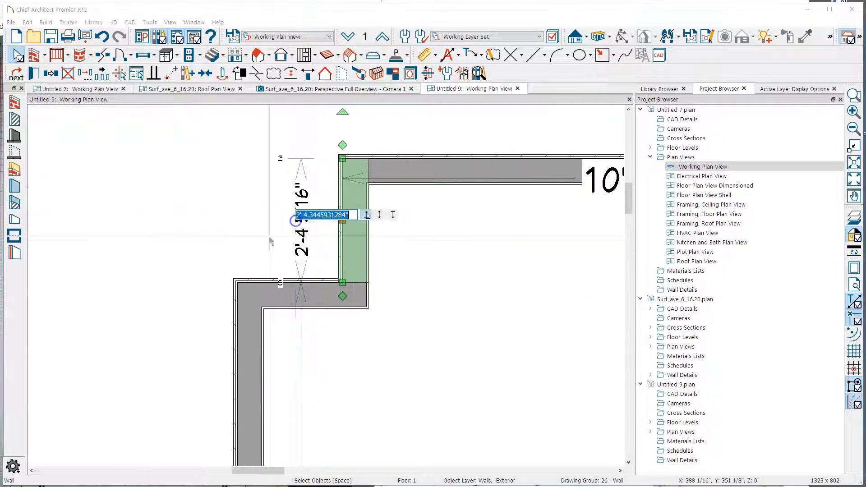
{"action": "type", "text": "2"}
{"action": "key", "text": "Return"}
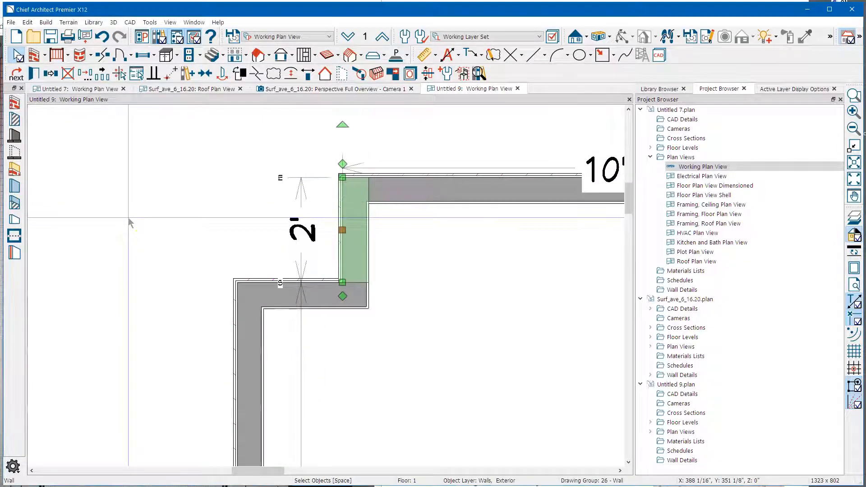
{"action": "scroll", "coordinate": [381, 239], "scroll_direction": "down", "scroll_amount": 4}
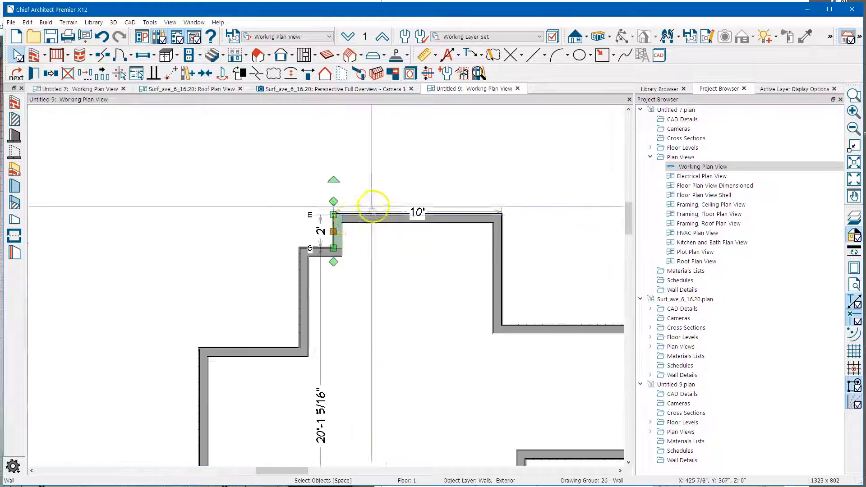
{"action": "left_click", "coordinate": [234, 186]}
{"action": "scroll", "coordinate": [208, 156], "scroll_direction": "down", "scroll_amount": 3}
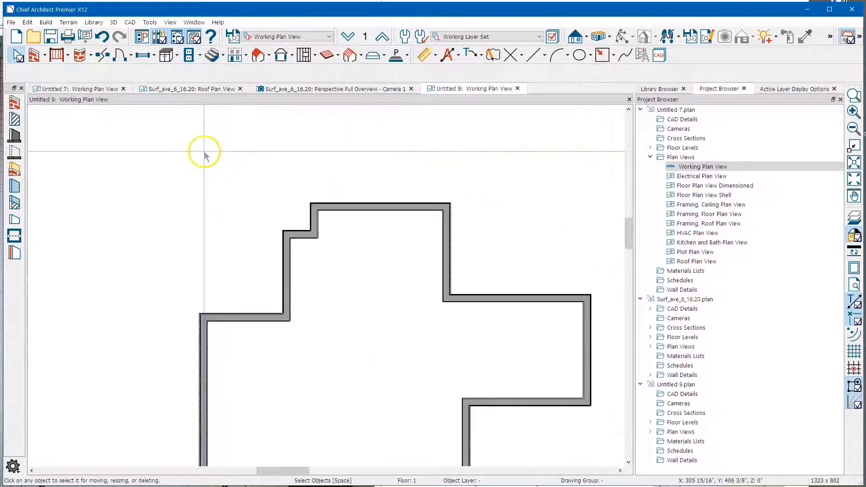
{"action": "middle_click_drag", "start_coordinate": [328, 300], "coordinate": [337, 242]}
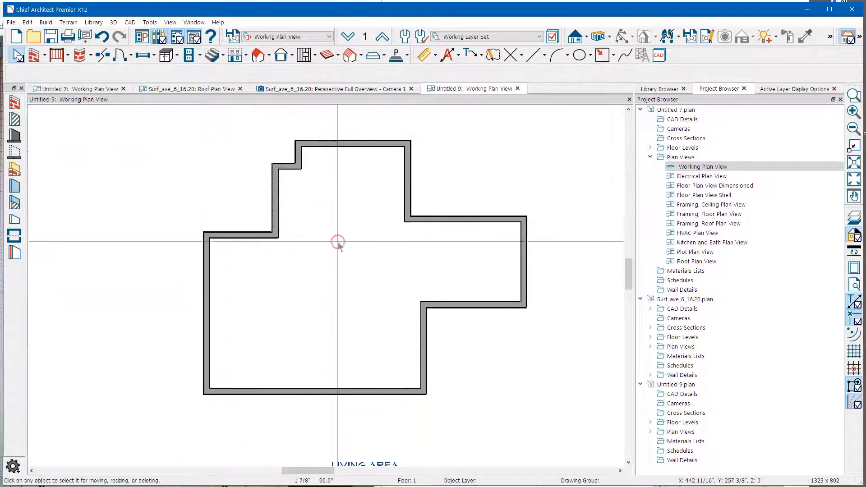